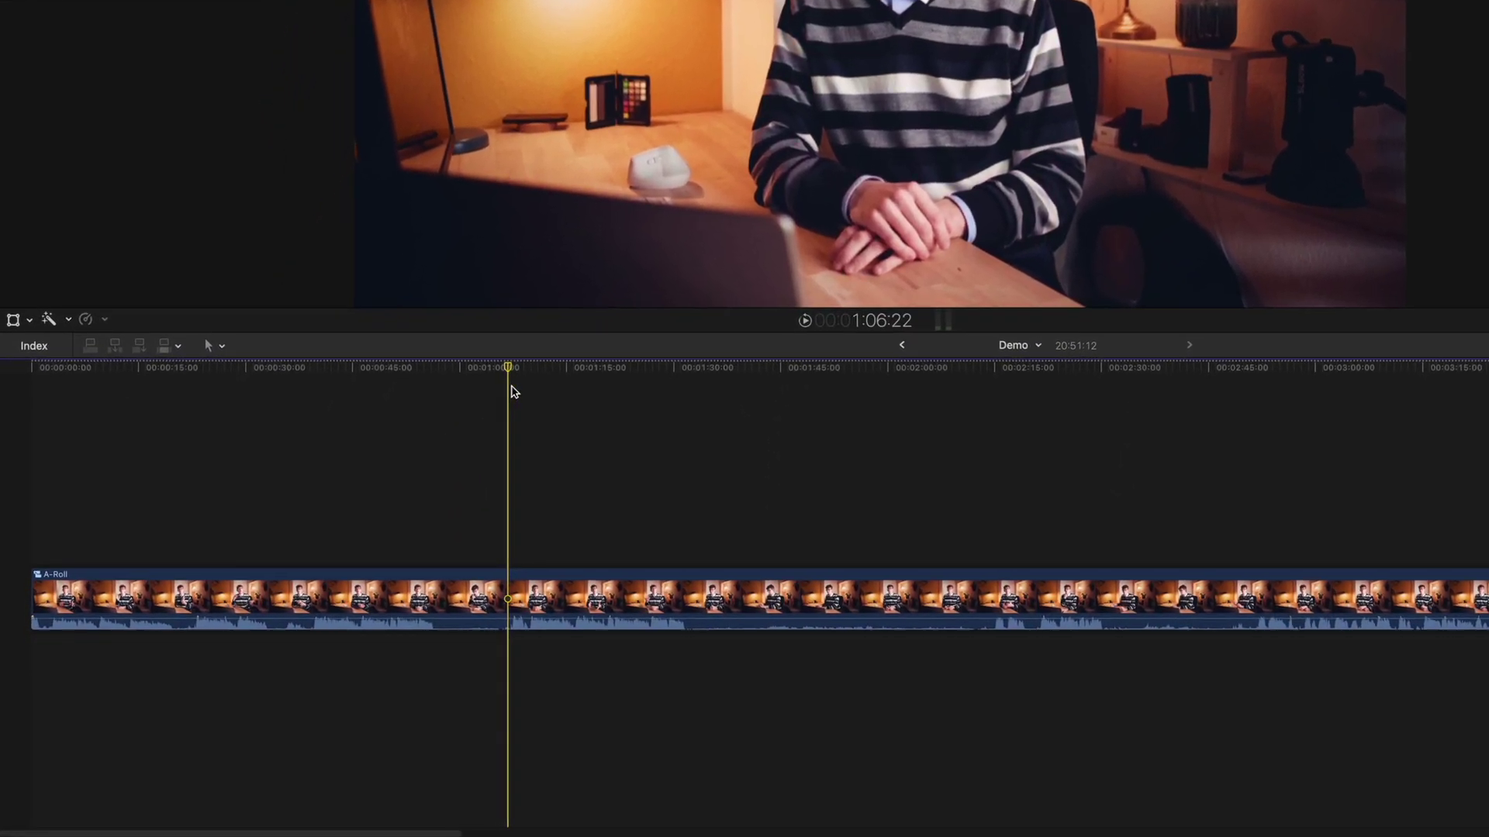
# Trim the A-Roll clip's start and end to 25:04, then blade it at the skimmer.
pyautogui.hotkey('alt', '[')
pyautogui.hotkey('alt', ']')
pyautogui.press('super+b')
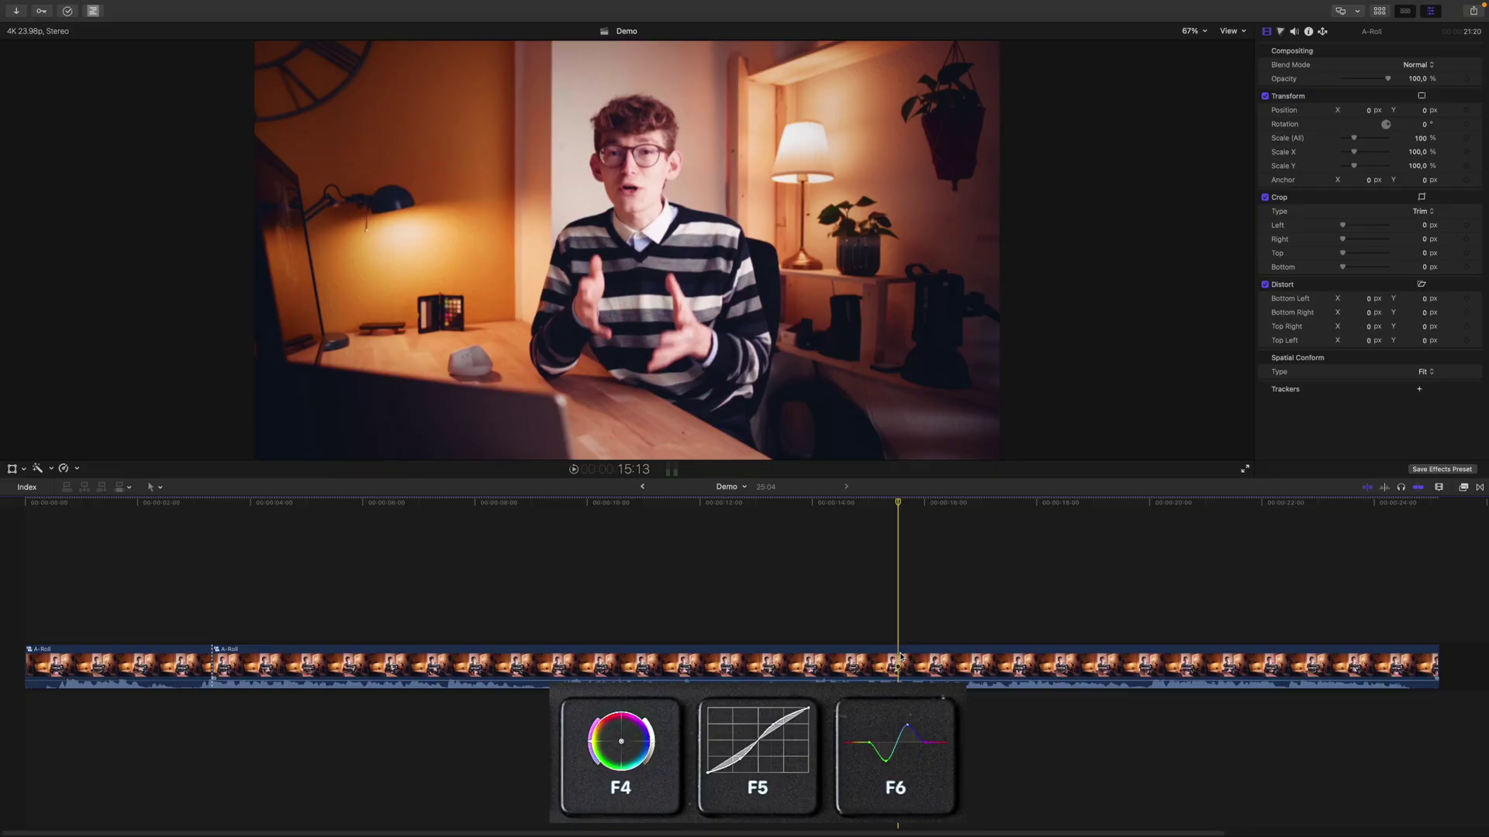
# Apply Color Wheels, Color Curves and Hue/Saturation Curves to the clip with F4, F5 and F6.
pyautogui.press('F4')
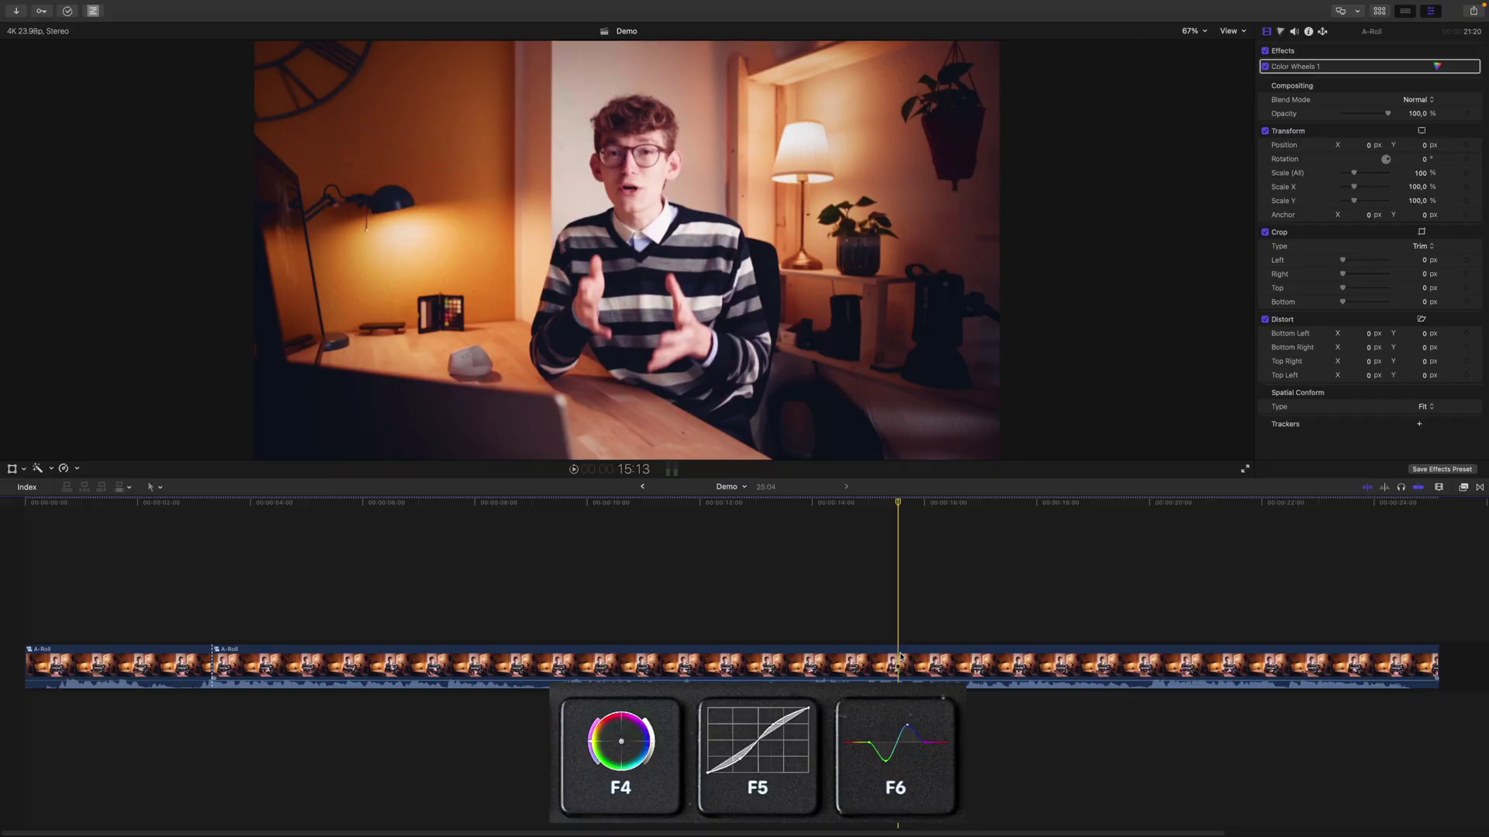
pyautogui.press('F5')
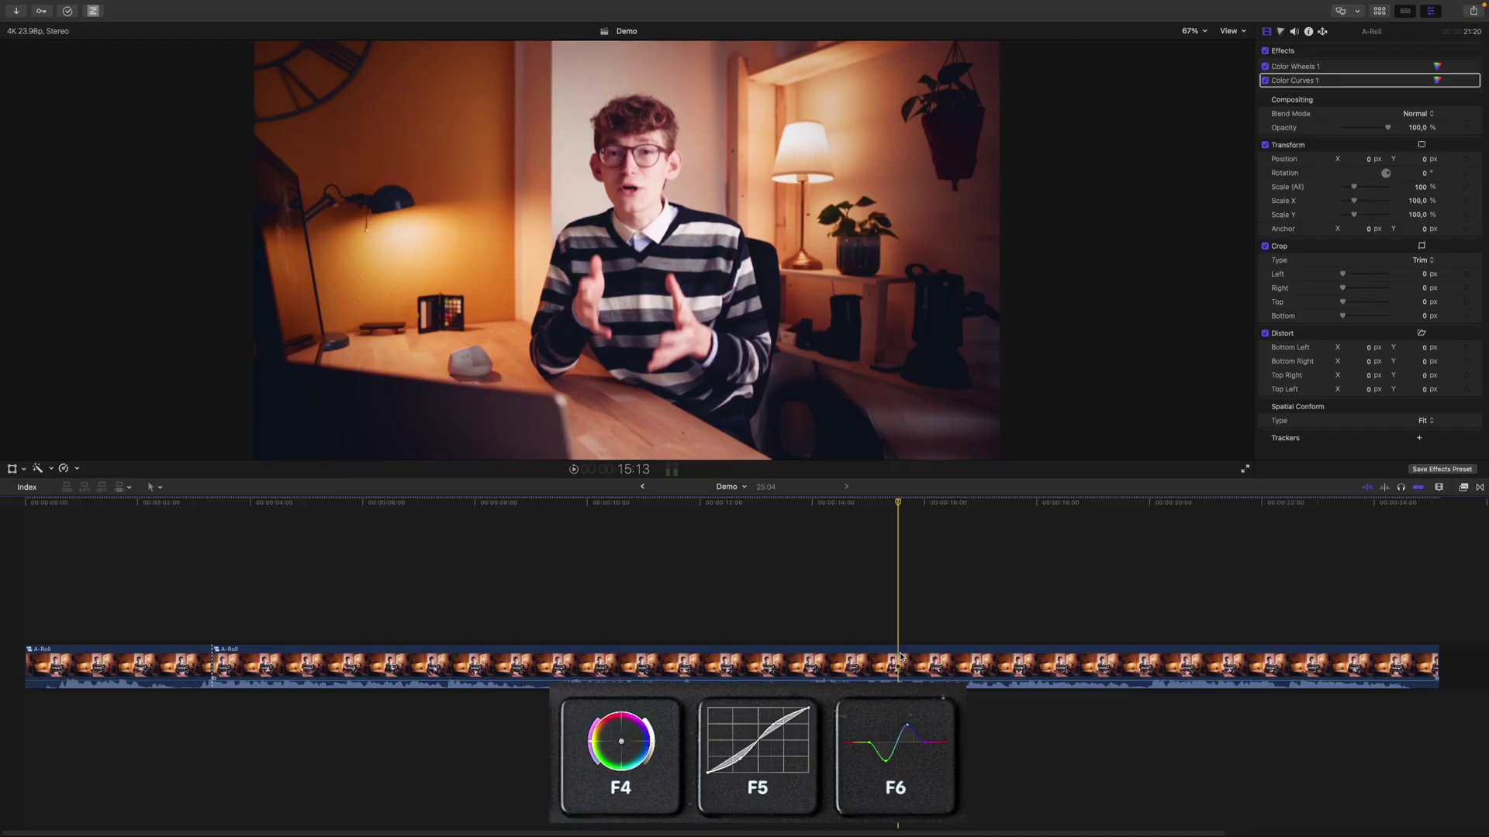
pyautogui.press('F6')
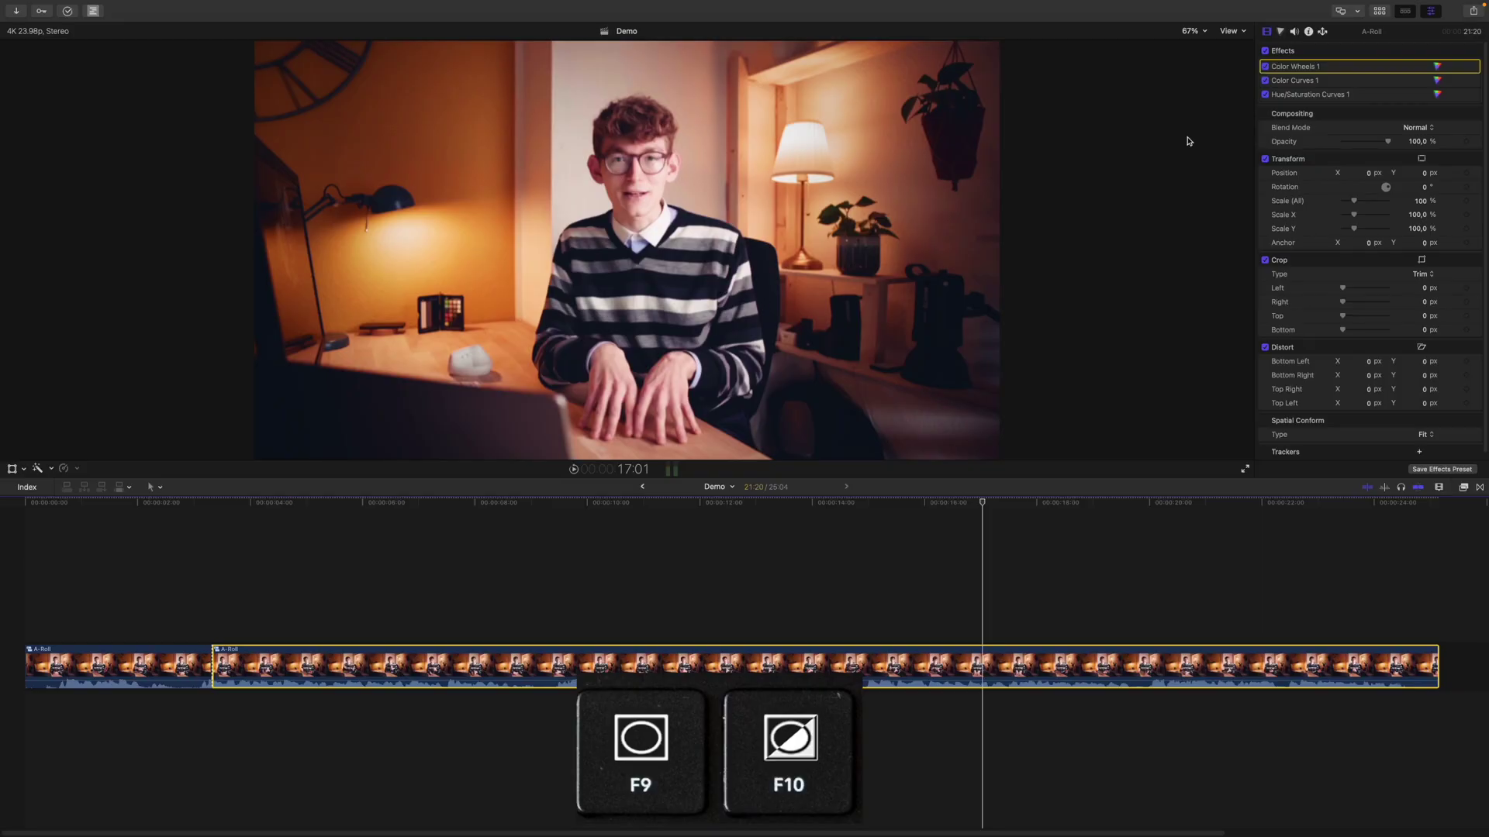
# Add a 3D color mask to the Color Wheels correction and toggle the mask view on and off.
pyautogui.press('F10')
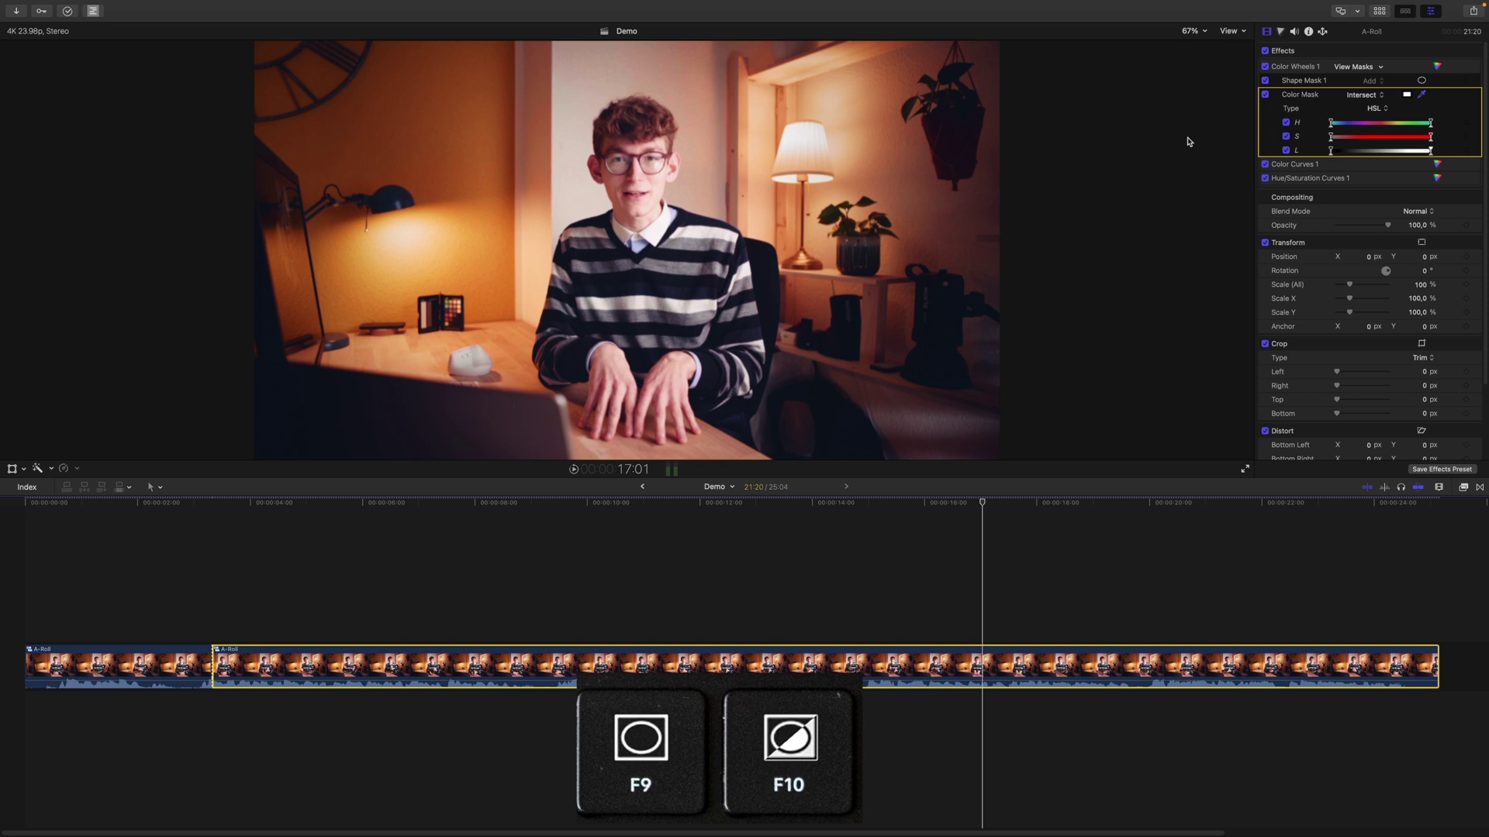
pyautogui.press('F10')
pyautogui.press('F10')
pyautogui.press('F10')
pyautogui.press('F10')
pyautogui.press('F9')
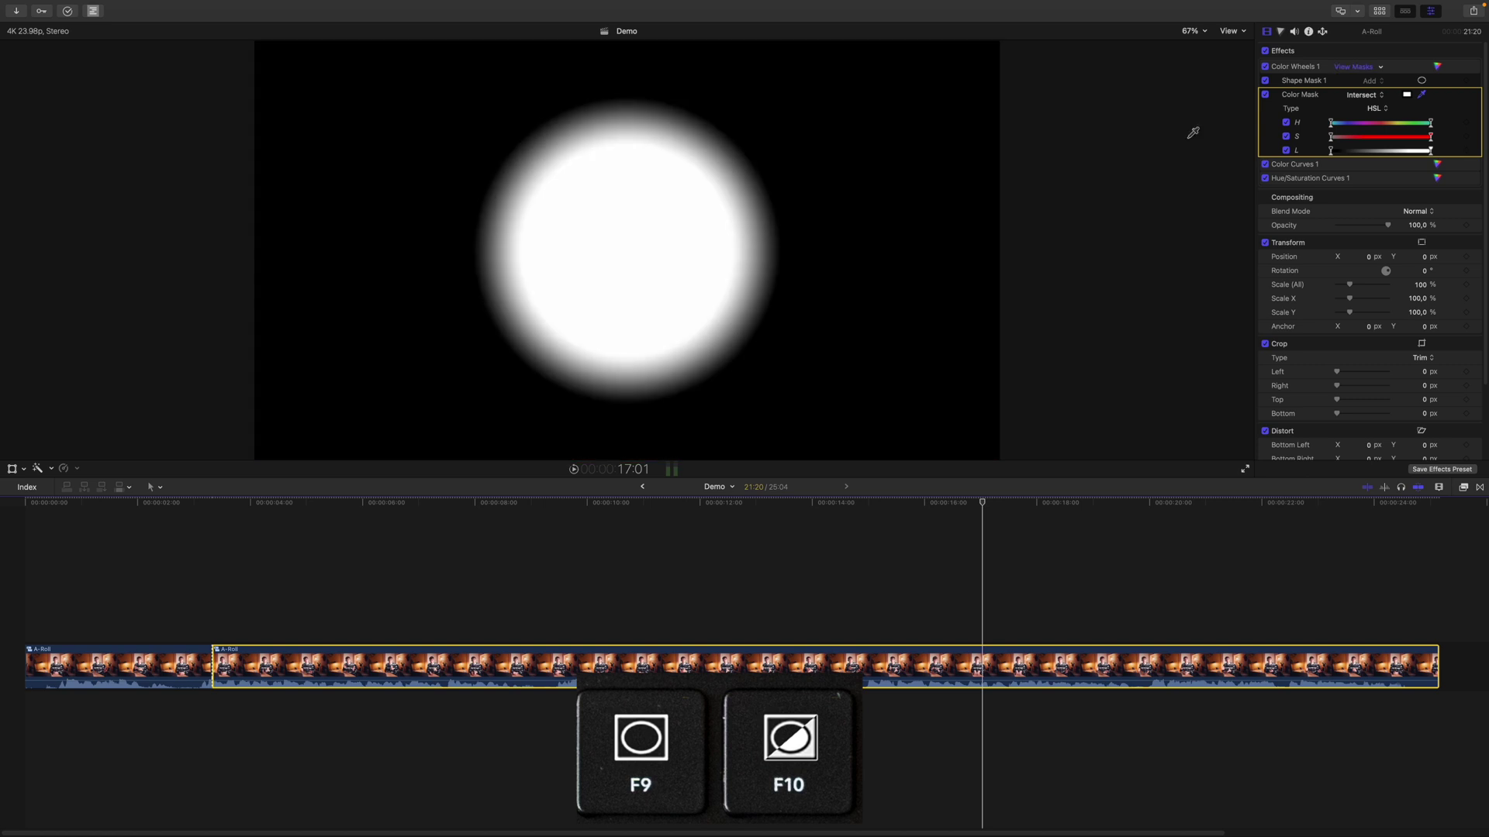
pyautogui.press('F9')
pyautogui.press('F9')
pyautogui.press('F9')
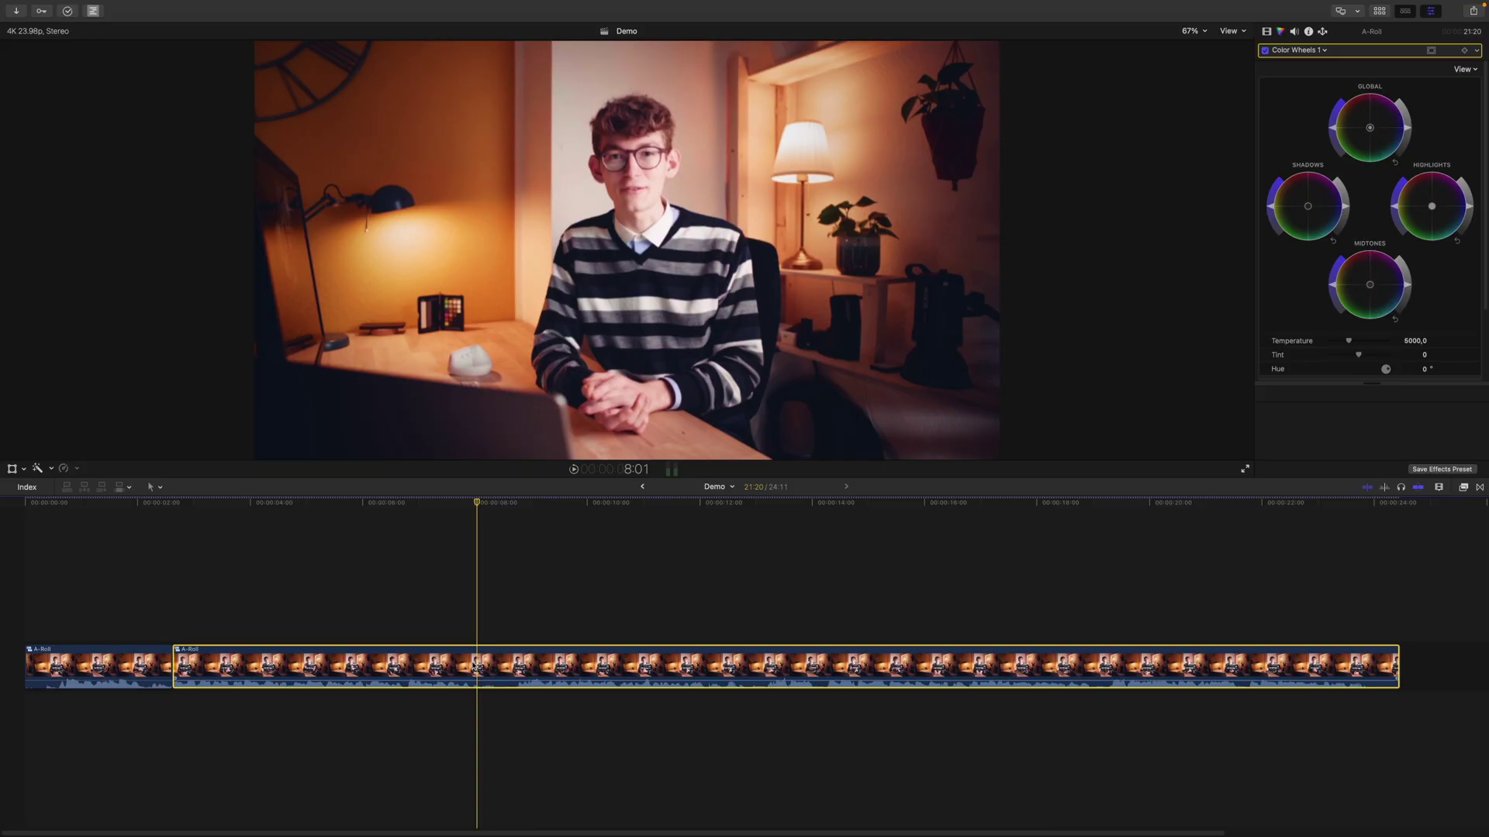
# Open the comparison viewer with saved frames, then close it and the frame browser.
pyautogui.press('alt+super+7')
pyautogui.click(477, 664)
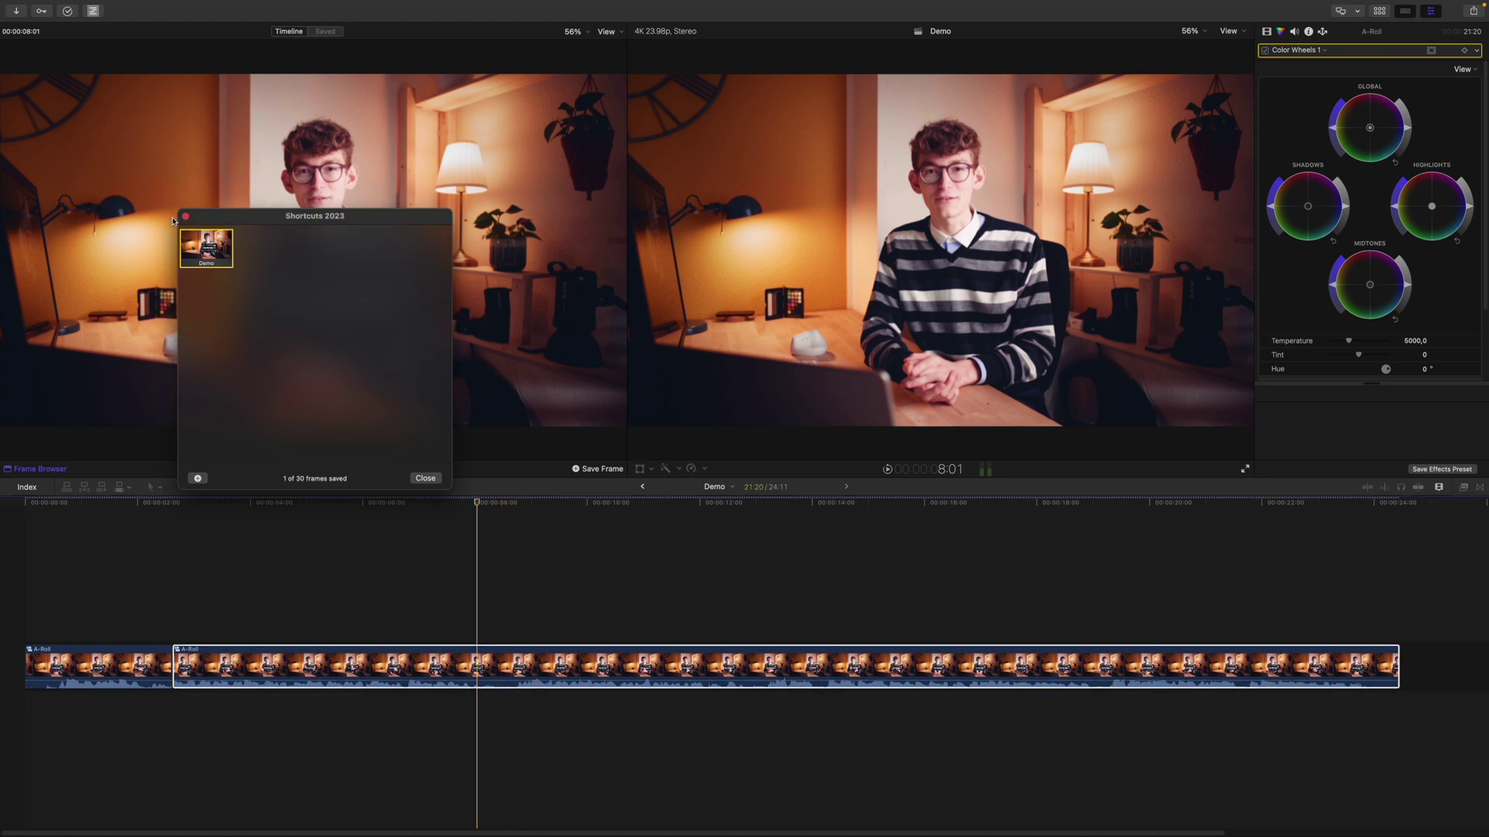
pyautogui.click(185, 215)
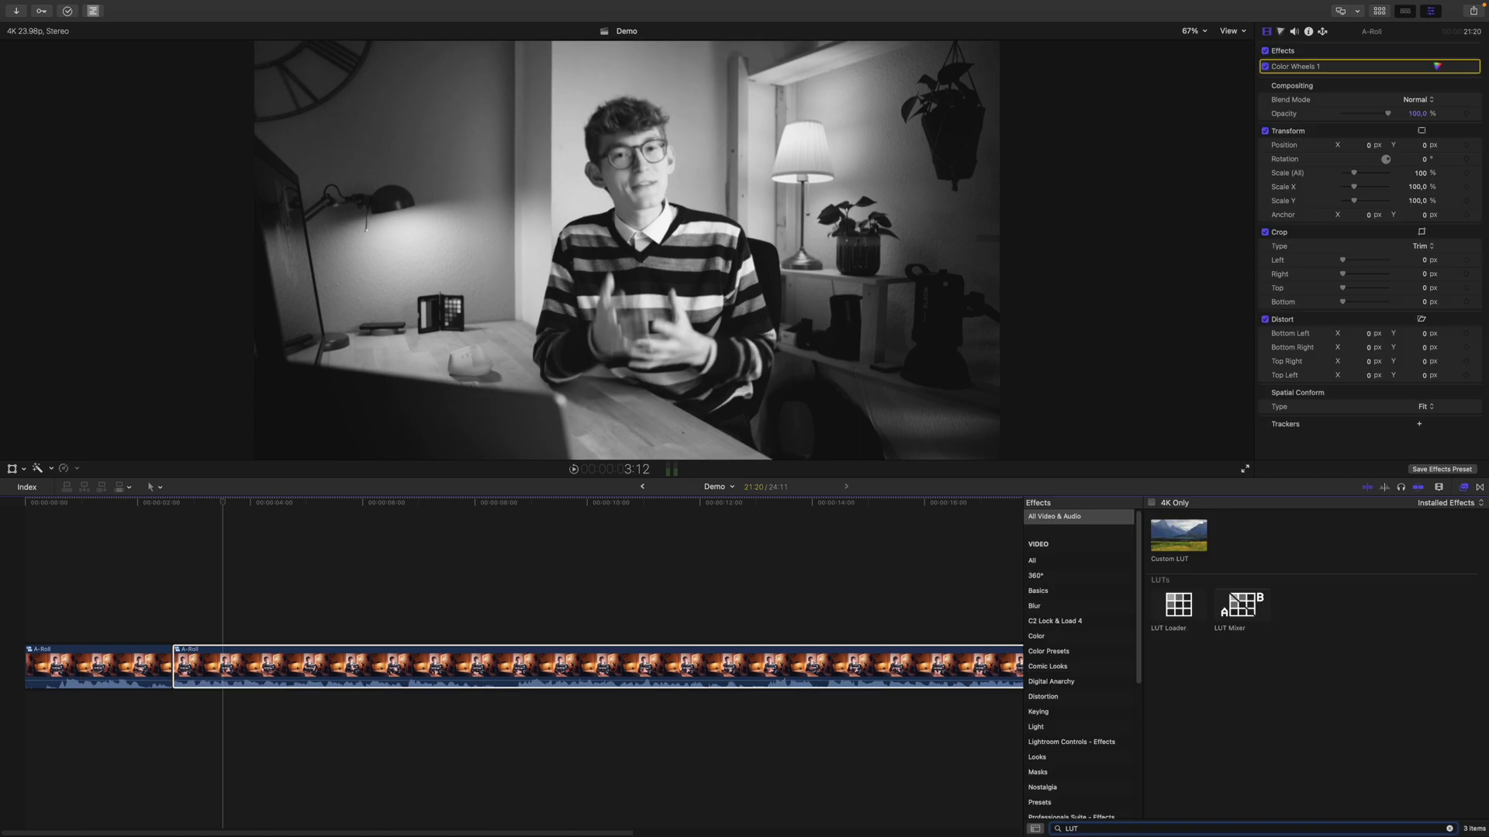
# Apply Custom LUT to the A-Roll clip, leave its LUT setting unchanged, and open Paste Attributes.
pyautogui.moveTo(1179, 539); pyautogui.dragTo(465, 666)
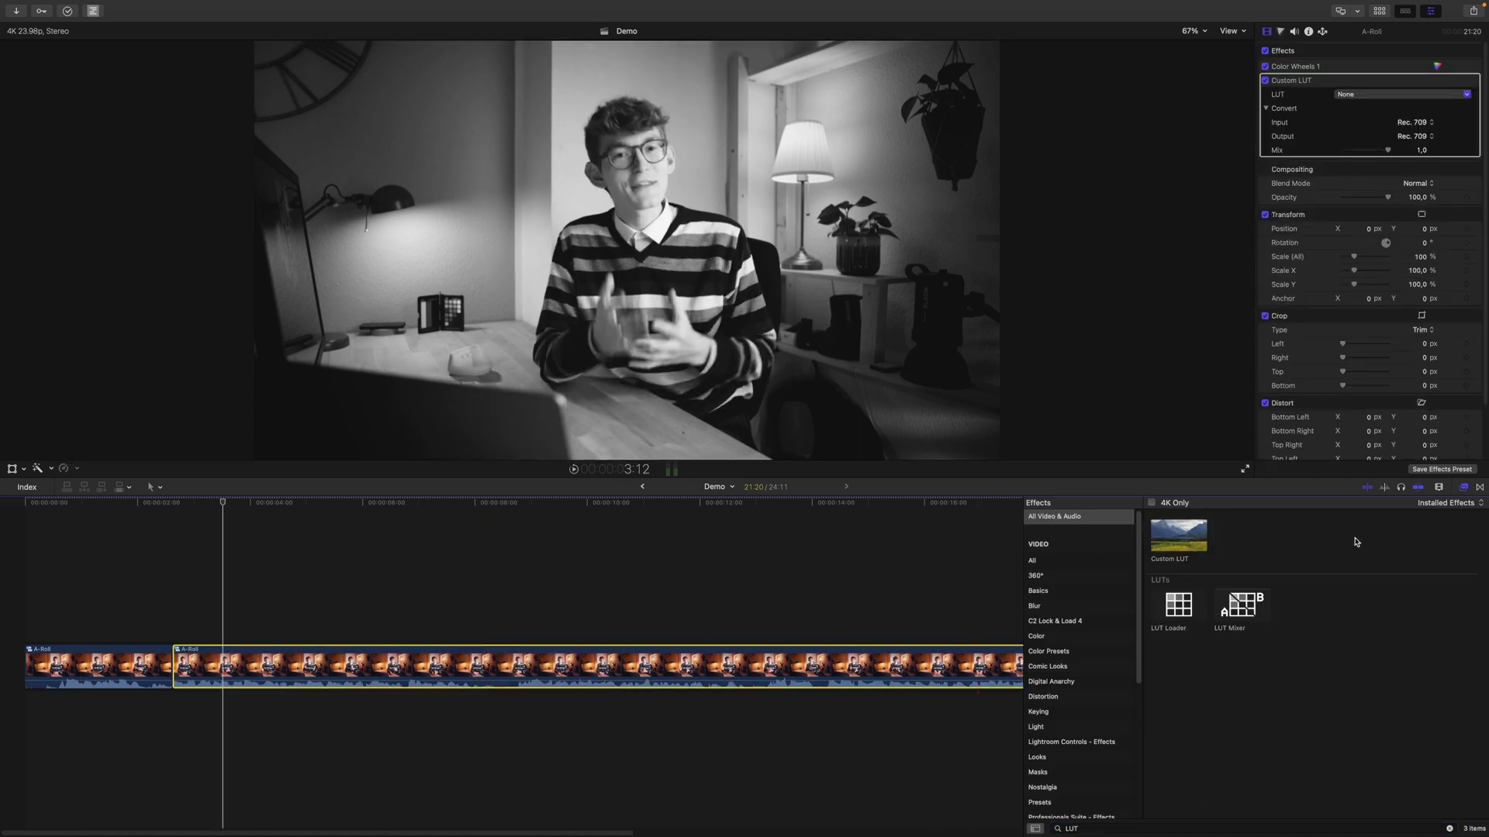
pyautogui.click(1464, 488)
pyautogui.click(1385, 95)
pyautogui.click(1386, 94)
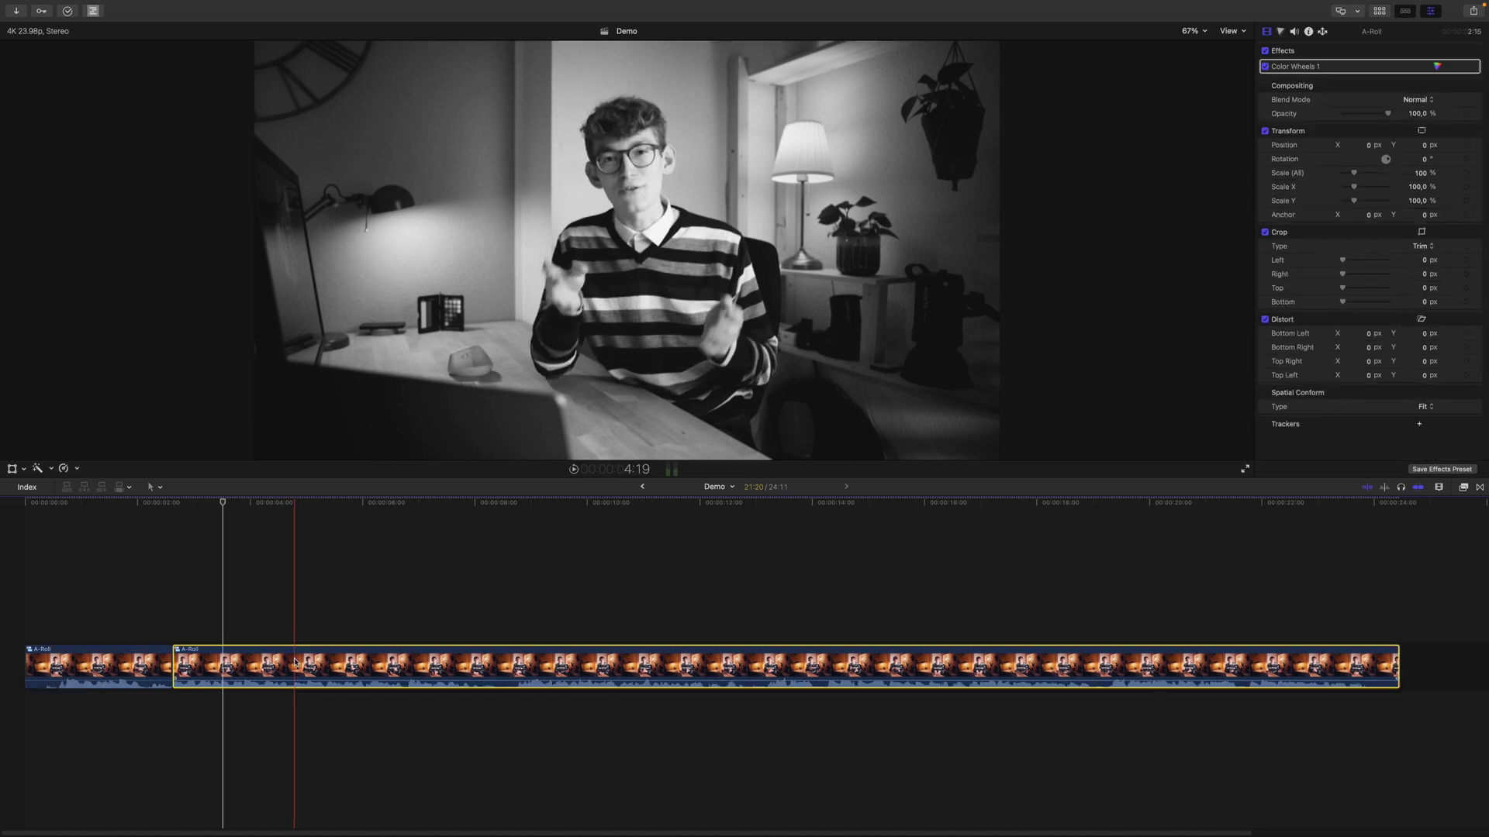
pyautogui.press('shift+super+v')
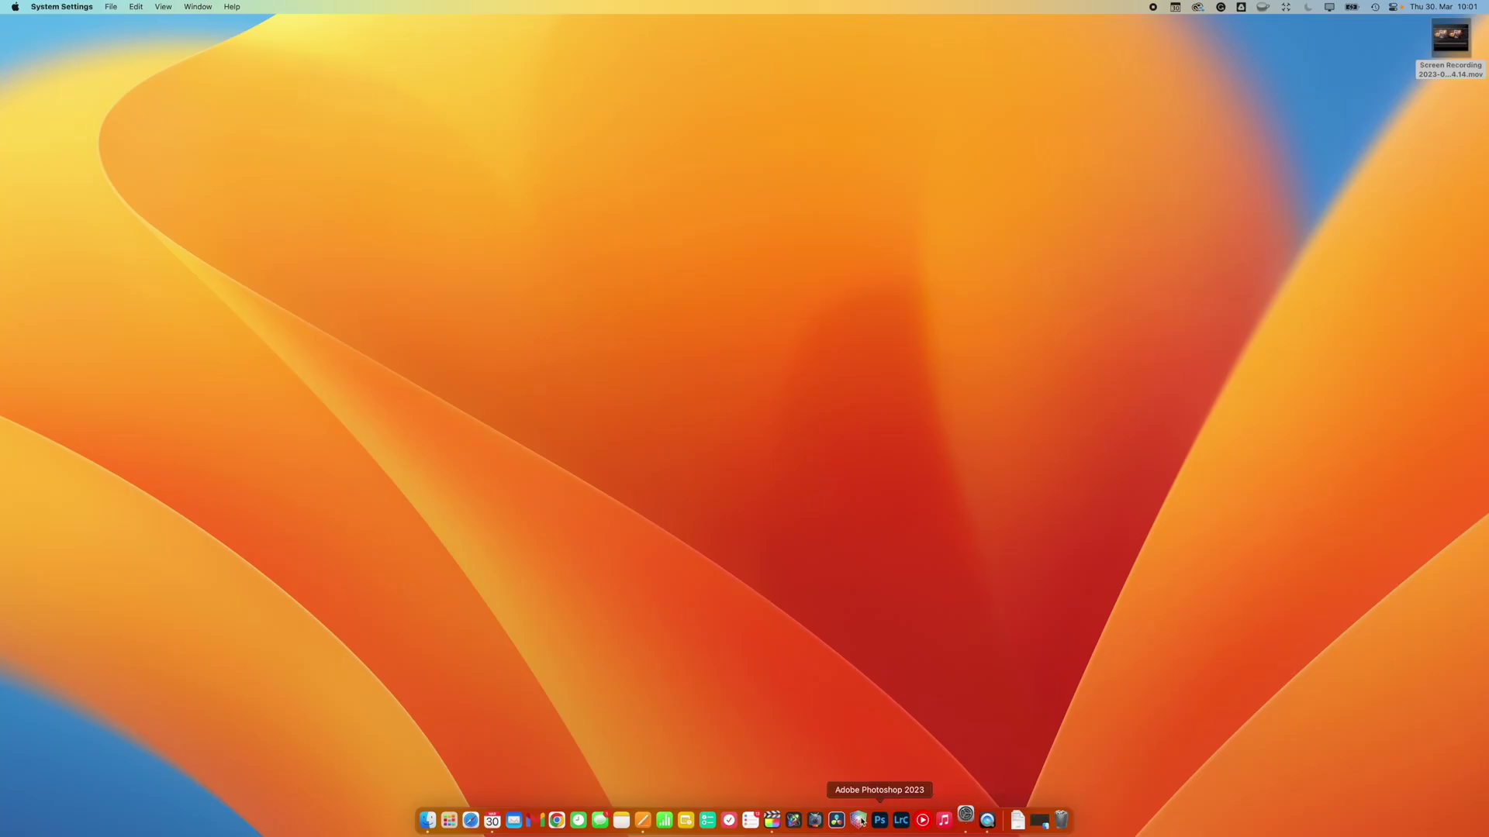
pyautogui.click(965, 820)
# Go to Keyboard > Keyboard Shortcuts > Function Keys in System Settings.
pyautogui.scroll(-3, 532, 492)
pyautogui.click(519, 597)
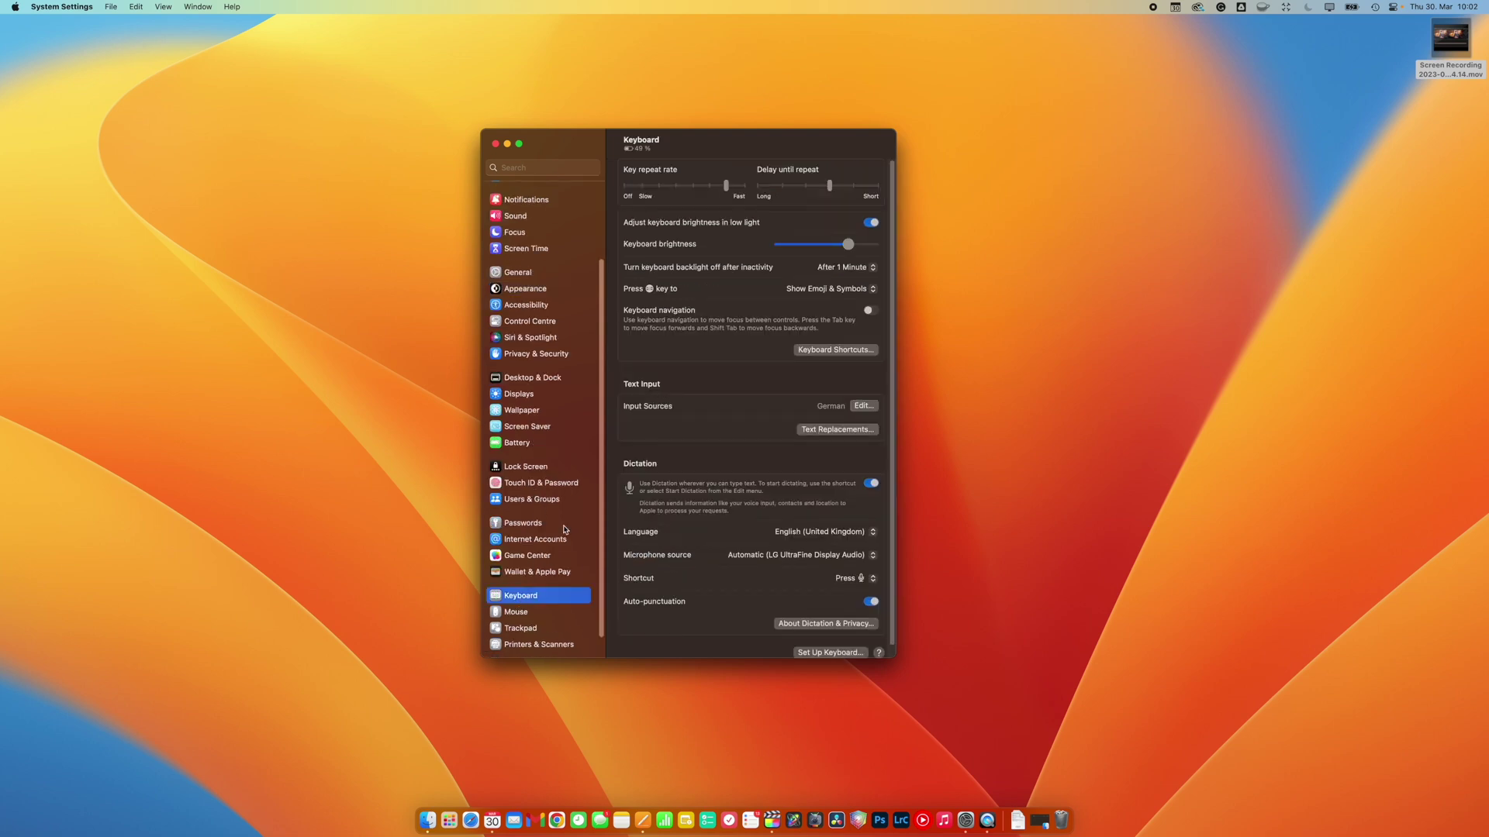
pyautogui.click(848, 350)
pyautogui.click(543, 465)
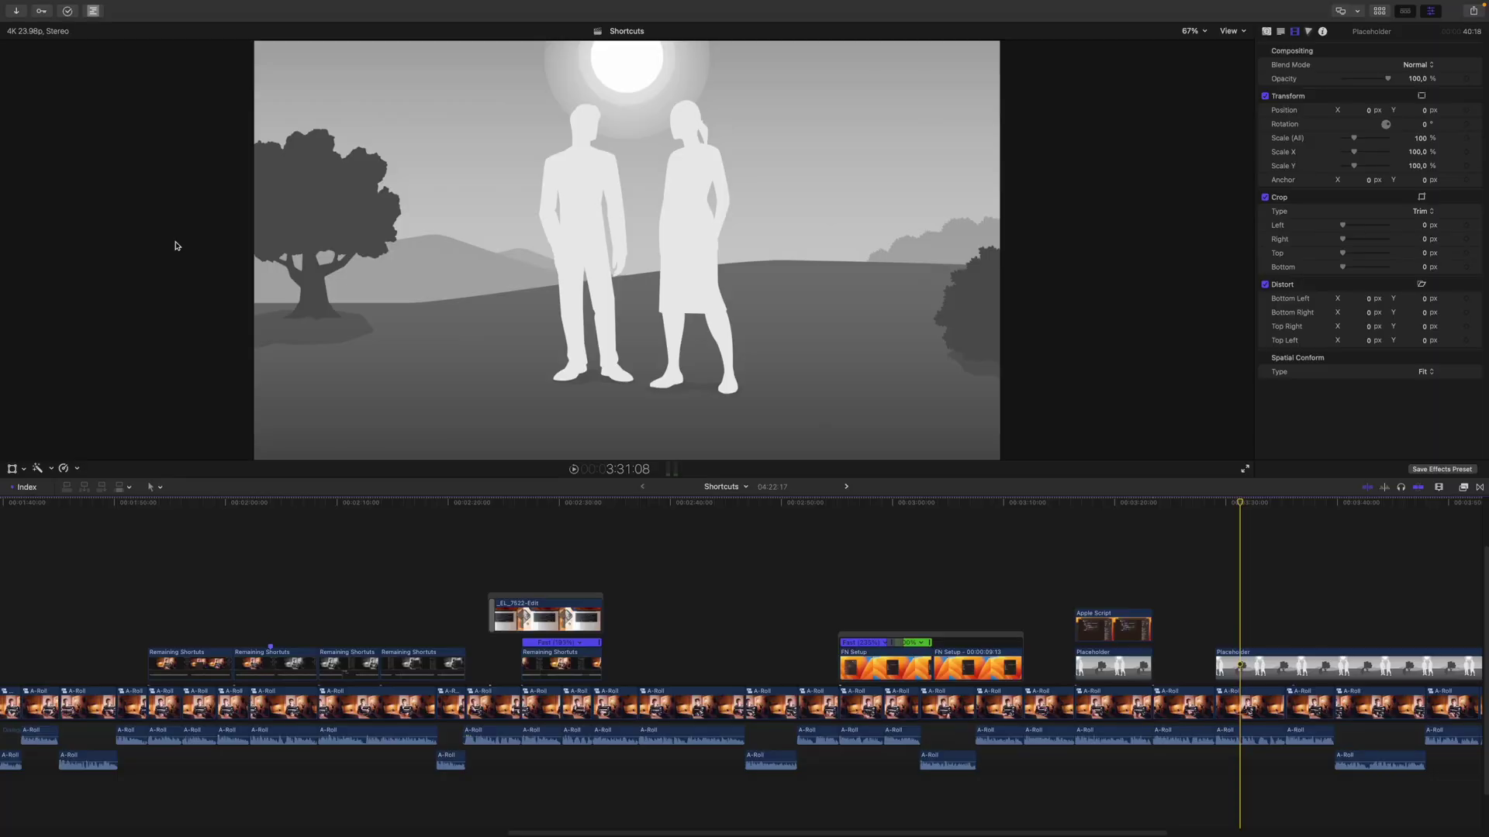
# Open the Command Editor, check F1 and F3, and remove Trim End from F3.
pyautogui.click(54, 6)
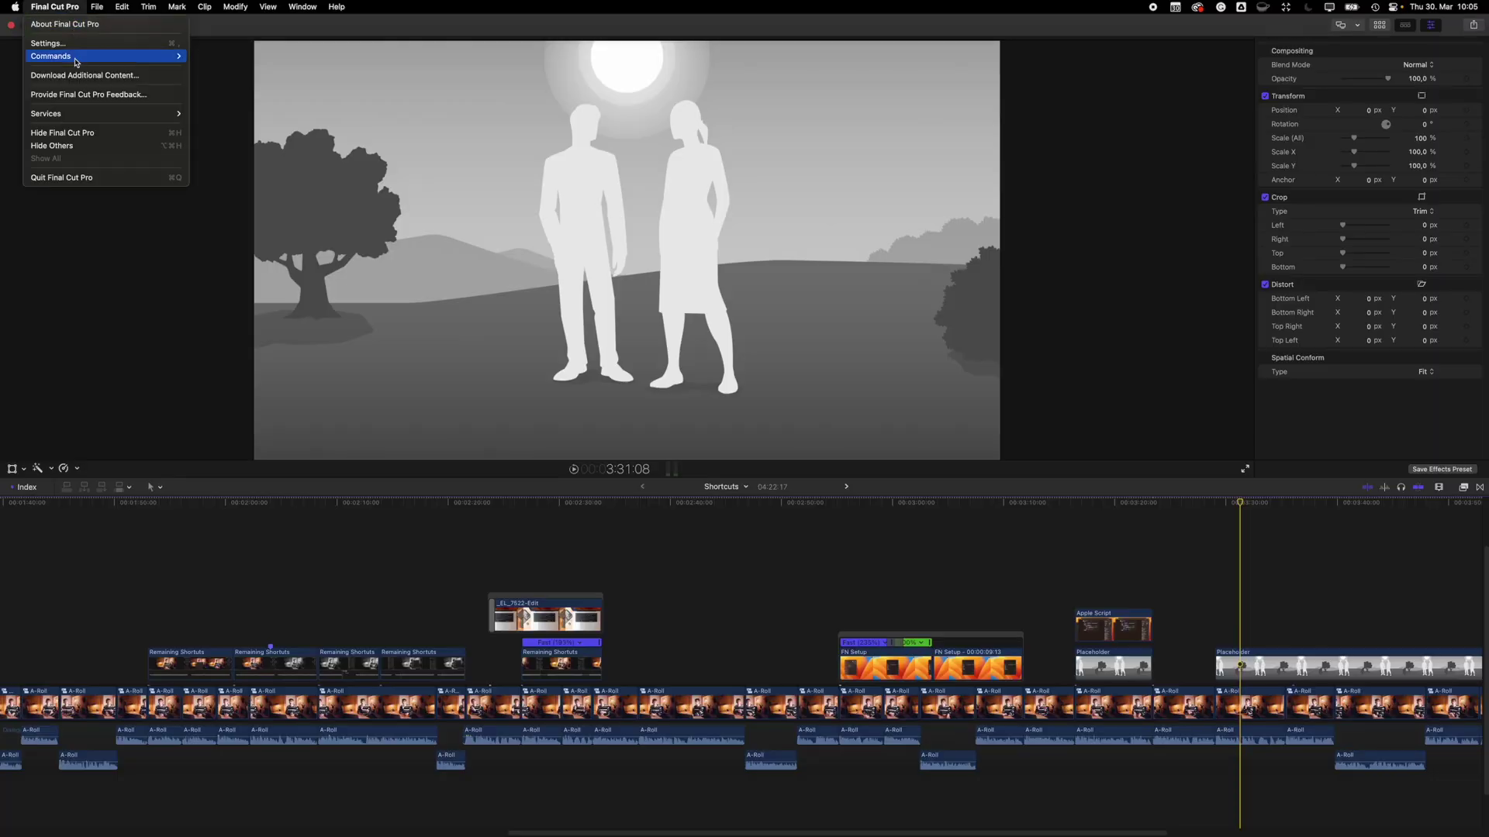
pyautogui.moveTo(114, 64)
pyautogui.click(215, 57)
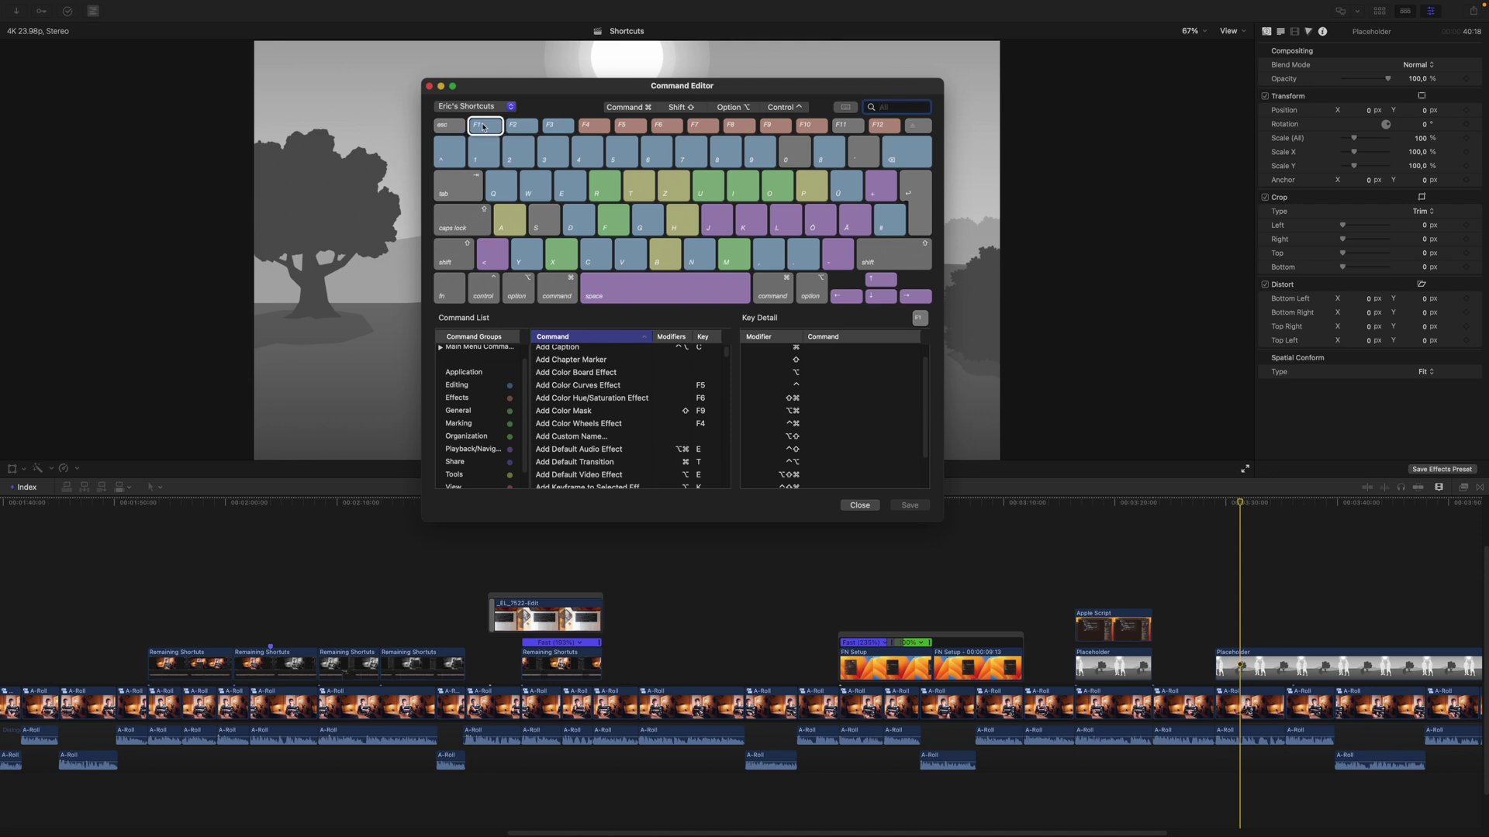
pyautogui.click(824, 355)
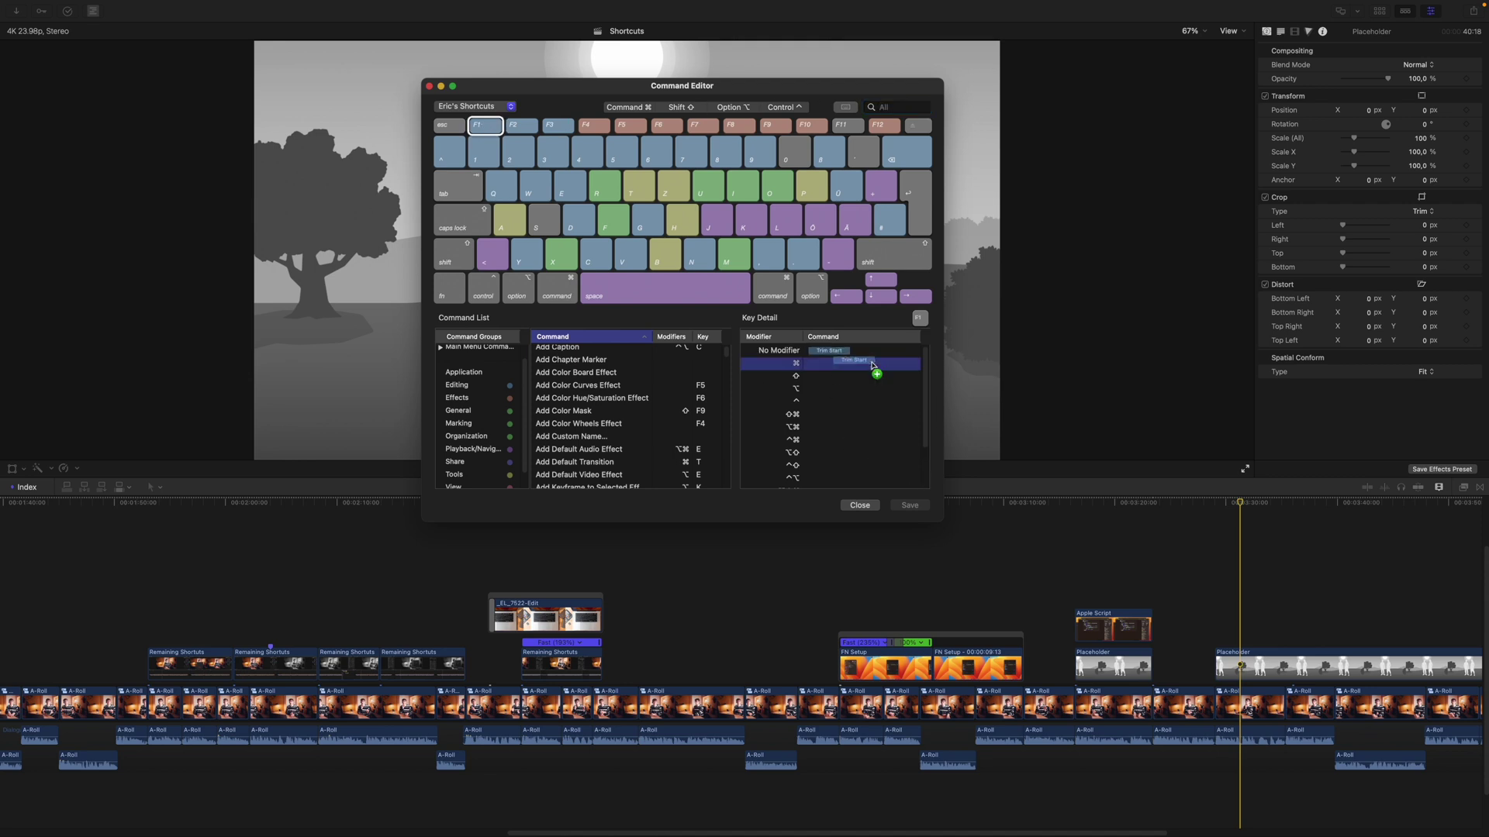
pyautogui.click(1113, 338)
pyautogui.click(545, 124)
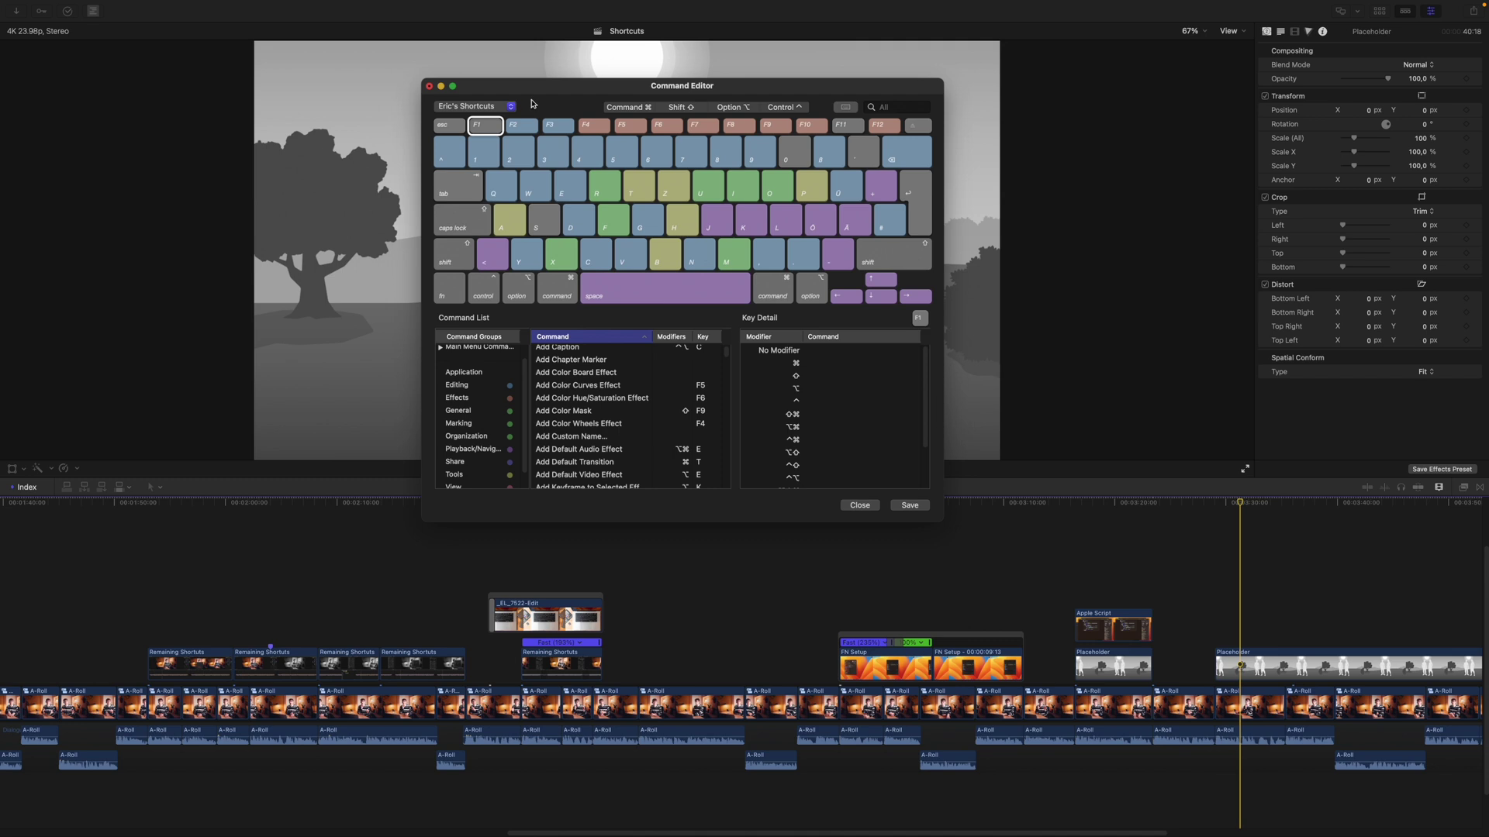
pyautogui.click(547, 125)
pyautogui.moveTo(1132, 355); pyautogui.dragTo(1133, 355)
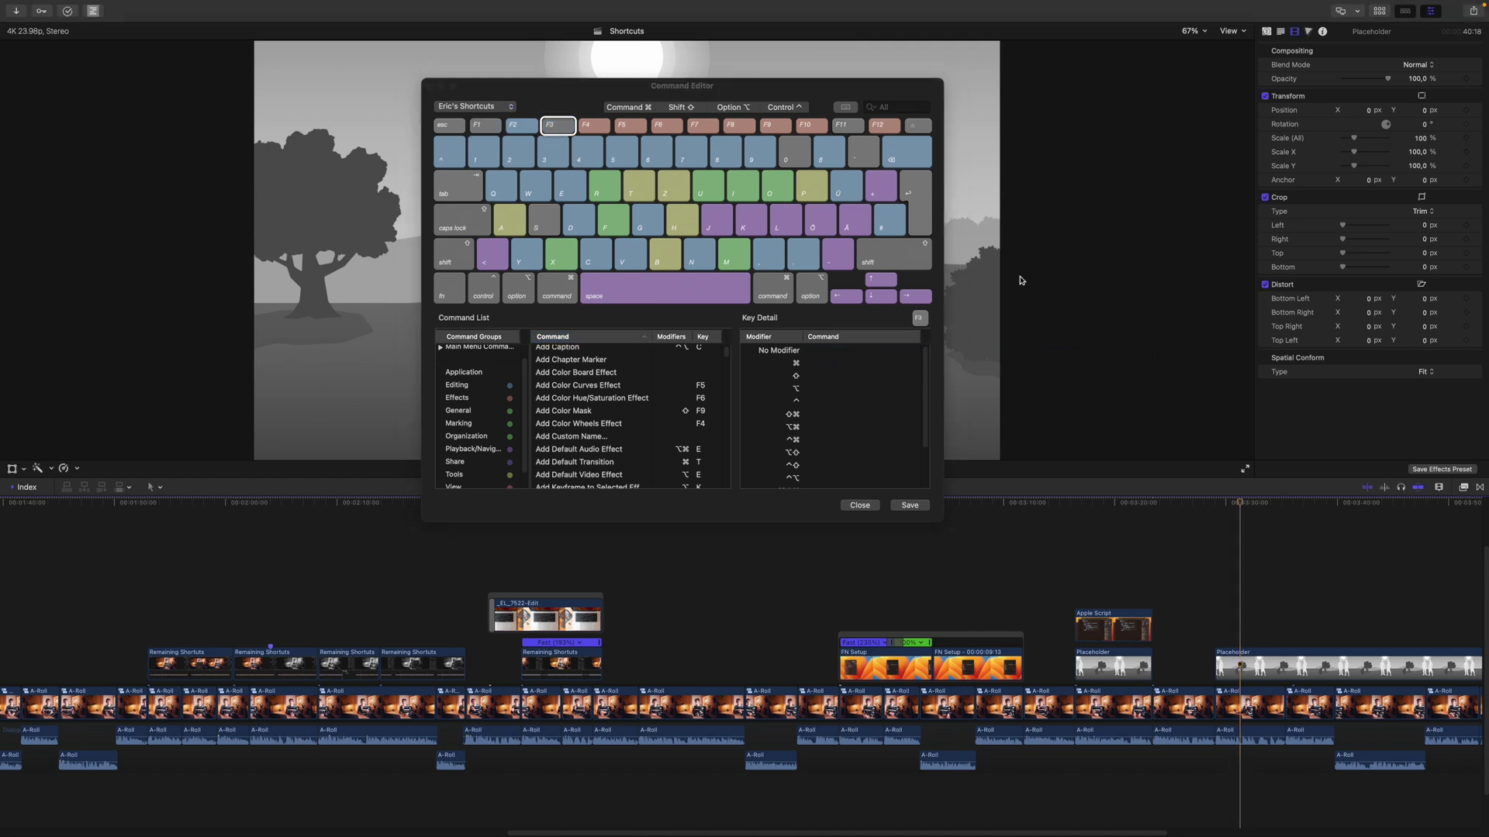
# Assign Trim Start to F1 and Blade to F2.
pyautogui.click(894, 109)
pyautogui.write('Trim')
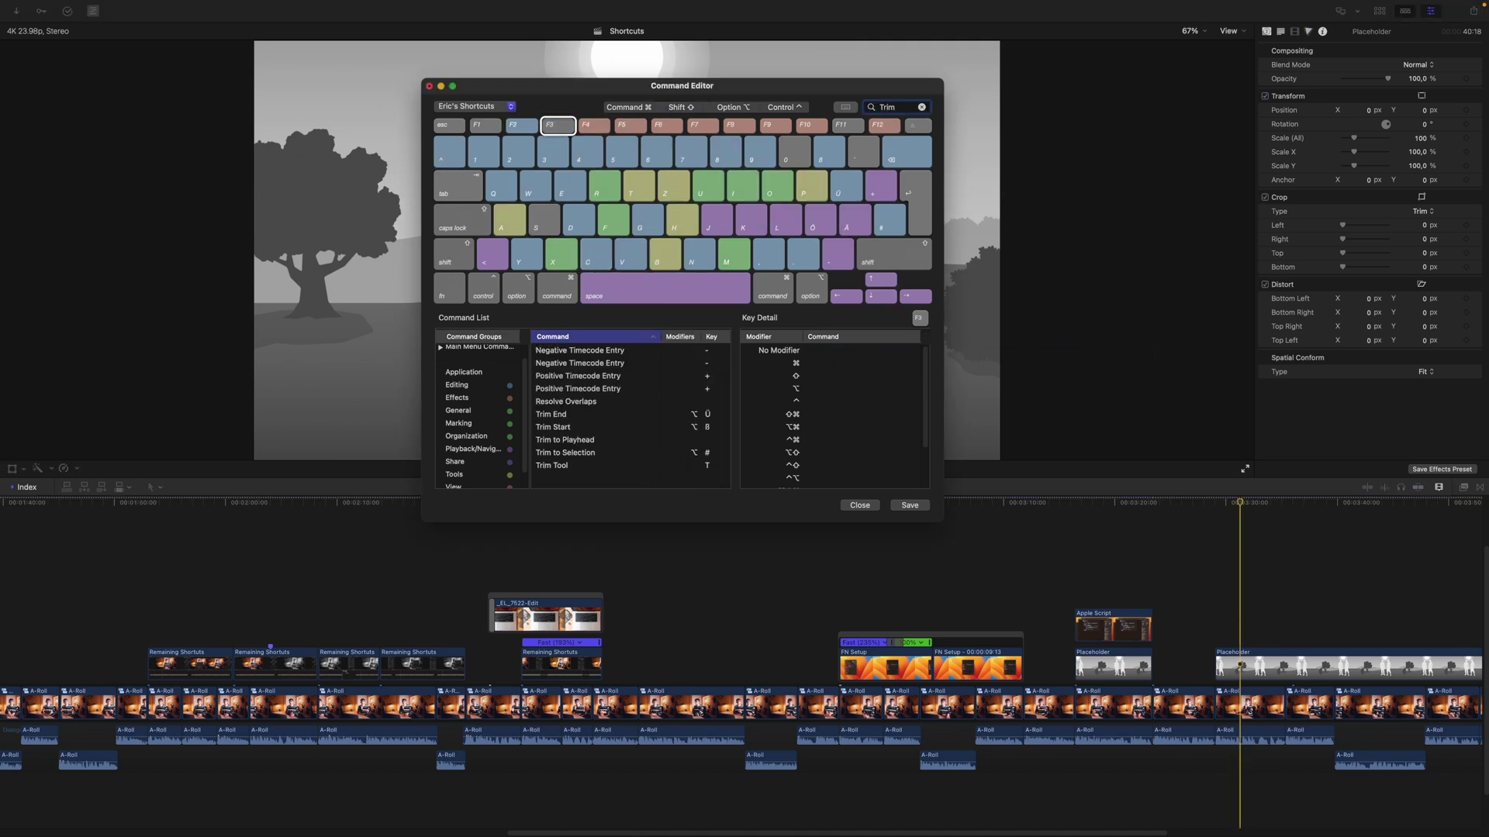
pyautogui.moveTo(568, 430); pyautogui.dragTo(556, 126)
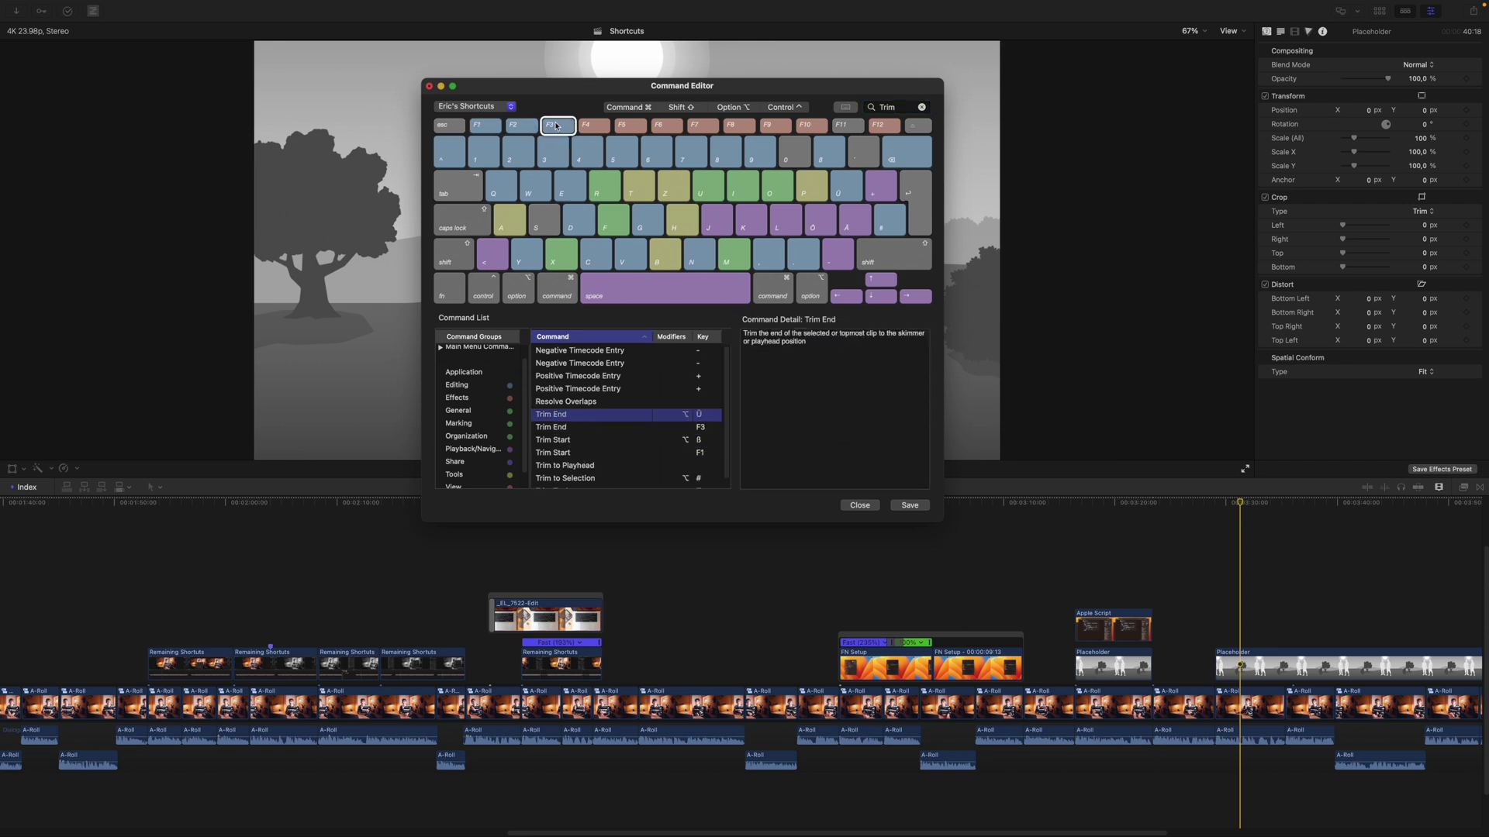
pyautogui.click(538, 125)
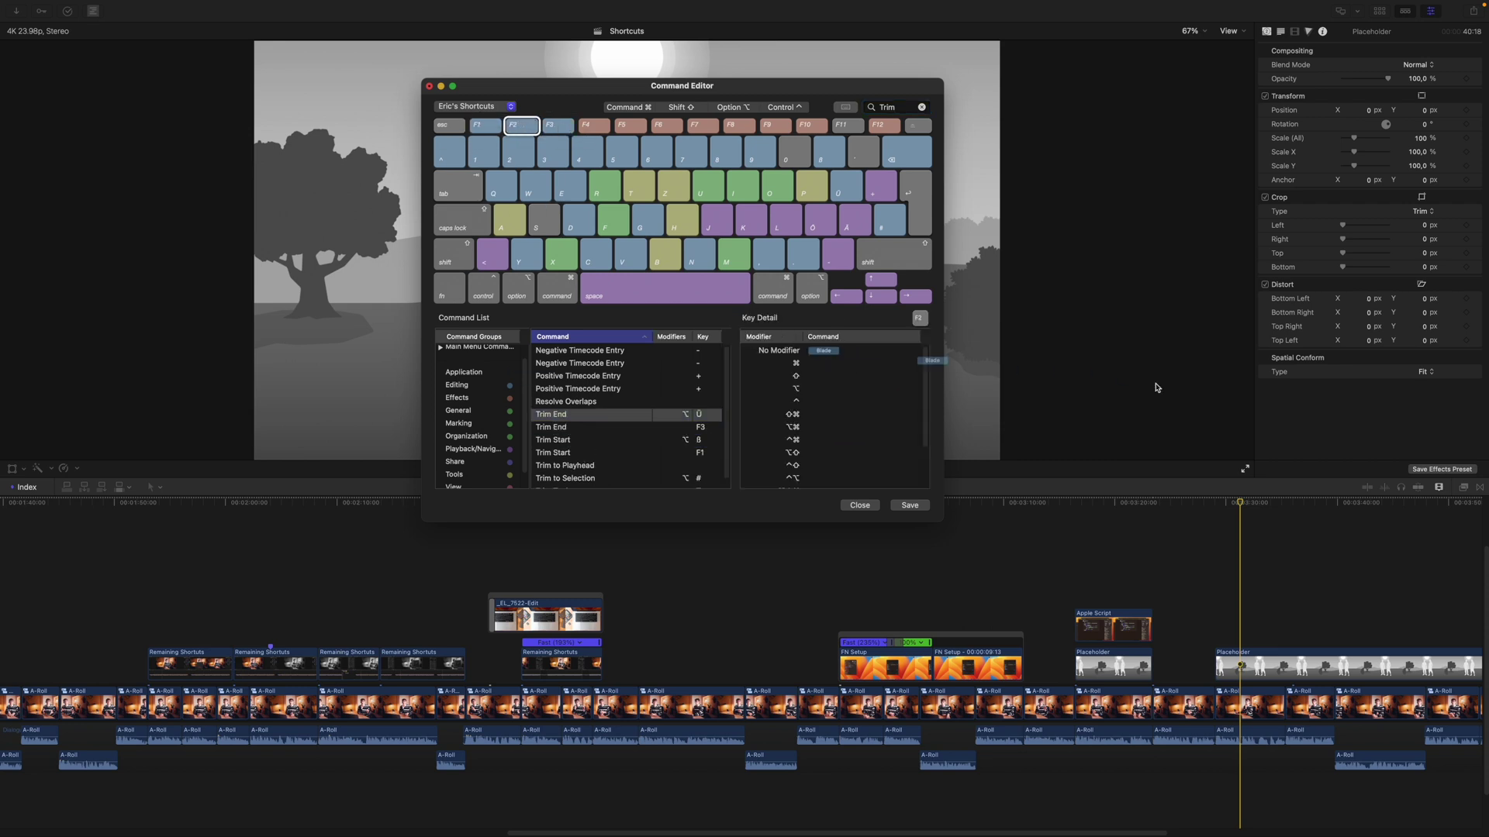
pyautogui.write('Blade')
pyautogui.moveTo(559, 354); pyautogui.dragTo(520, 127)
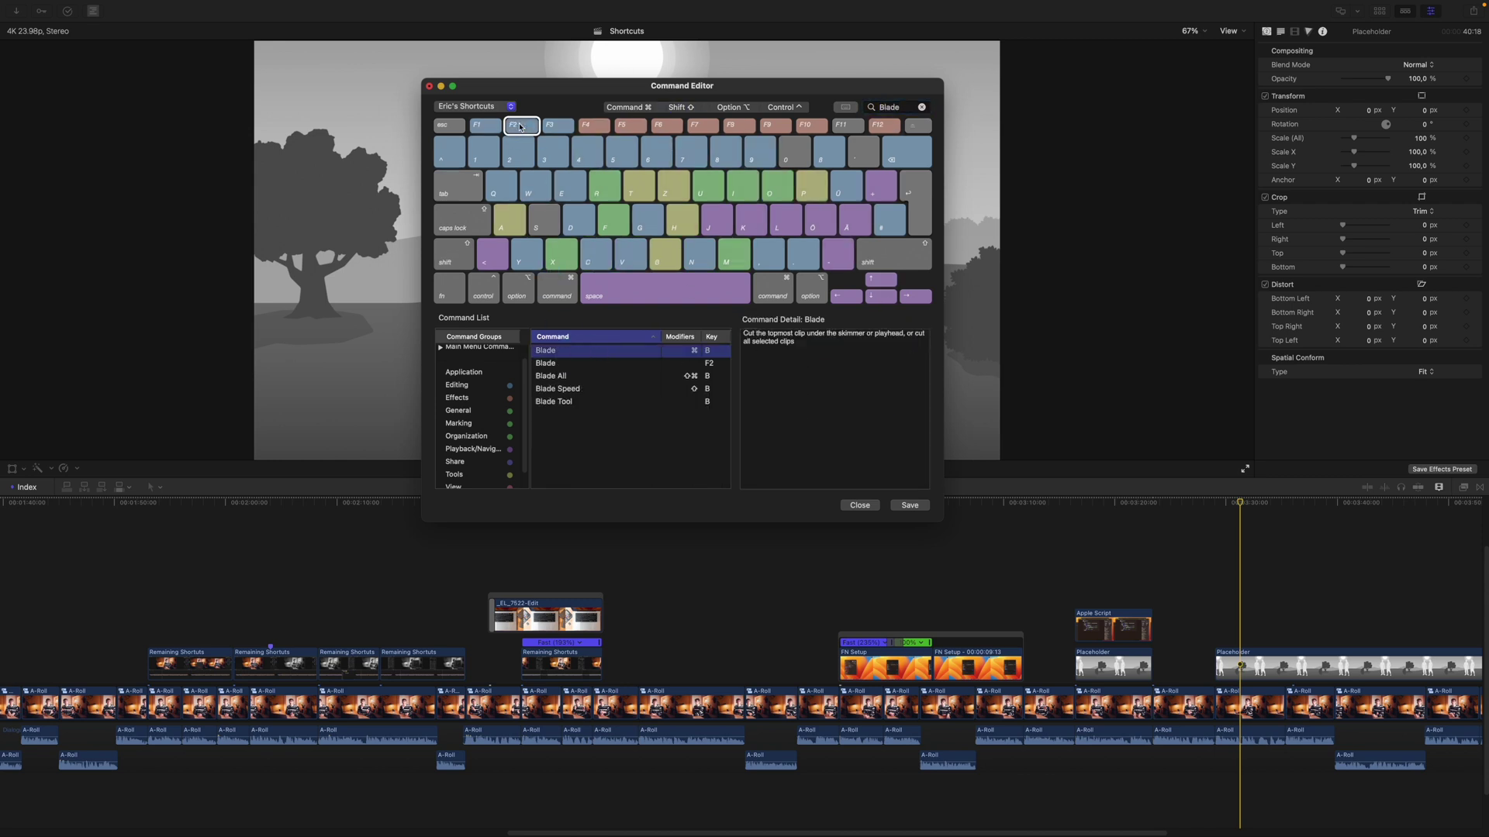
# Assign Show/Hide Frame Browser to Shift-F7.
pyautogui.click(692, 109)
pyautogui.click(692, 108)
pyautogui.click(706, 128)
pyautogui.click(921, 107)
pyautogui.write('Frame Br')
pyautogui.click(605, 363)
pyautogui.moveTo(605, 366); pyautogui.dragTo(849, 377)
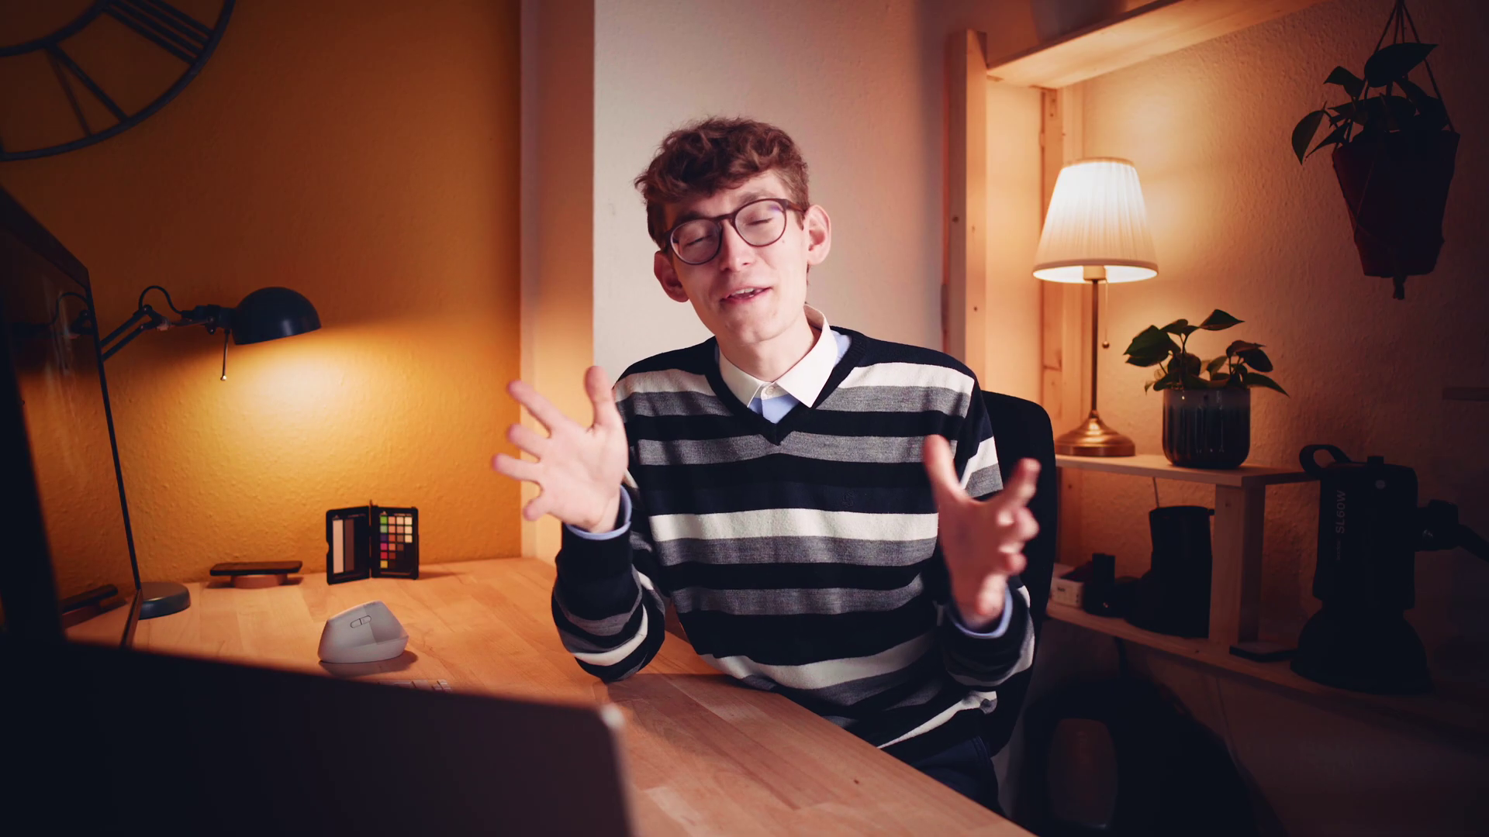